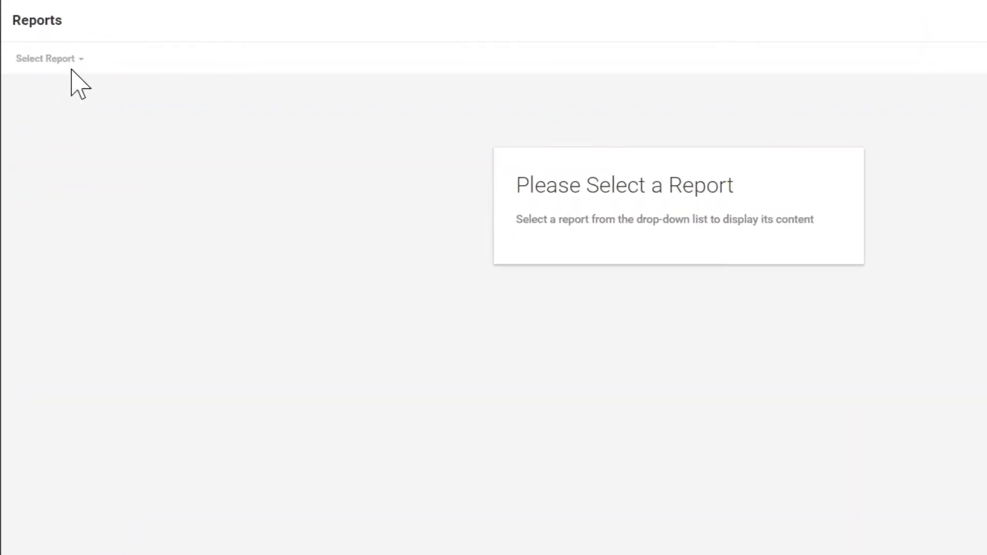
# Switch to the Remote Access report and scroll through its open-port and SSH connection tables
pyautogui.click(71, 64)
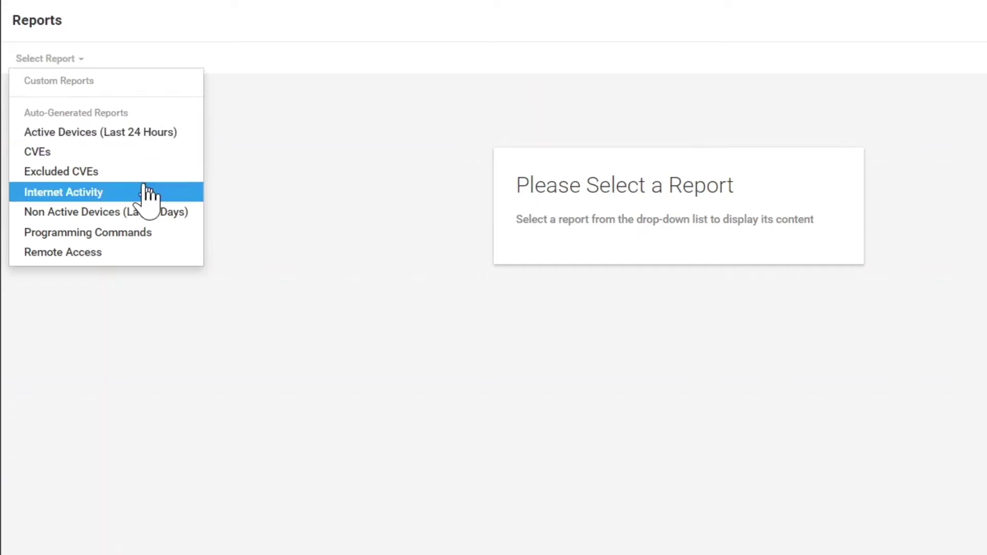
pyautogui.click(116, 253)
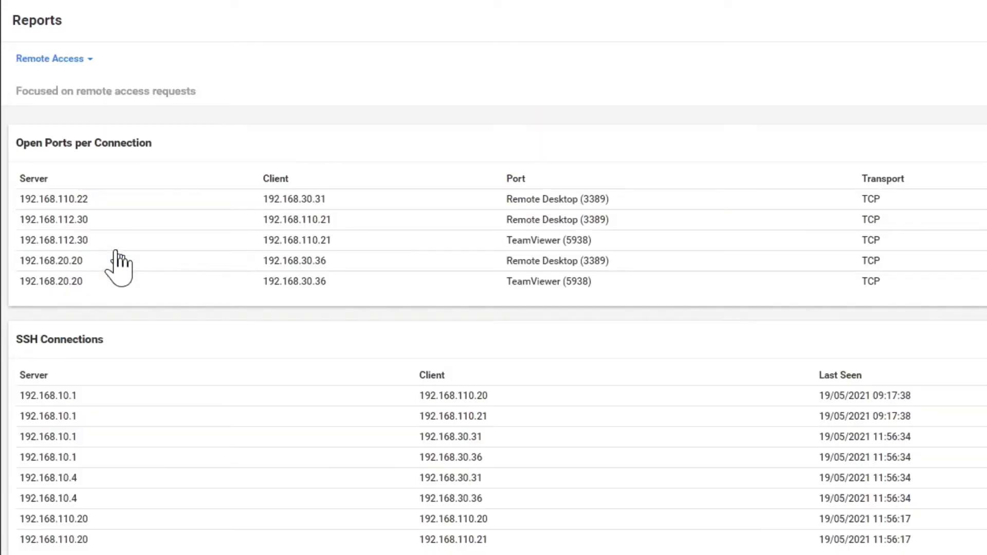
pyautogui.scroll(-3, 121, 257)
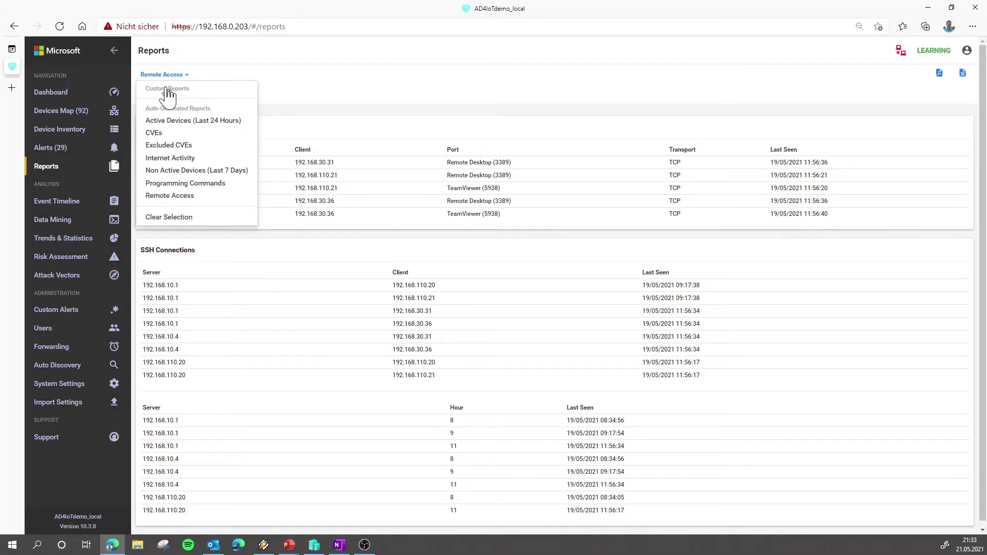
# Open the Passwords report from the Data Mining page
pyautogui.click(304, 123)
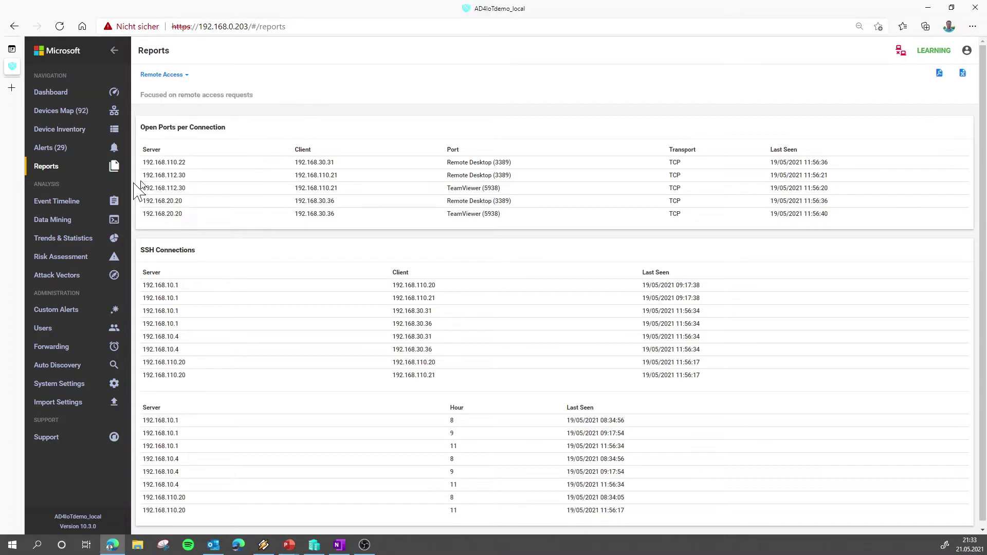
pyautogui.click(62, 220)
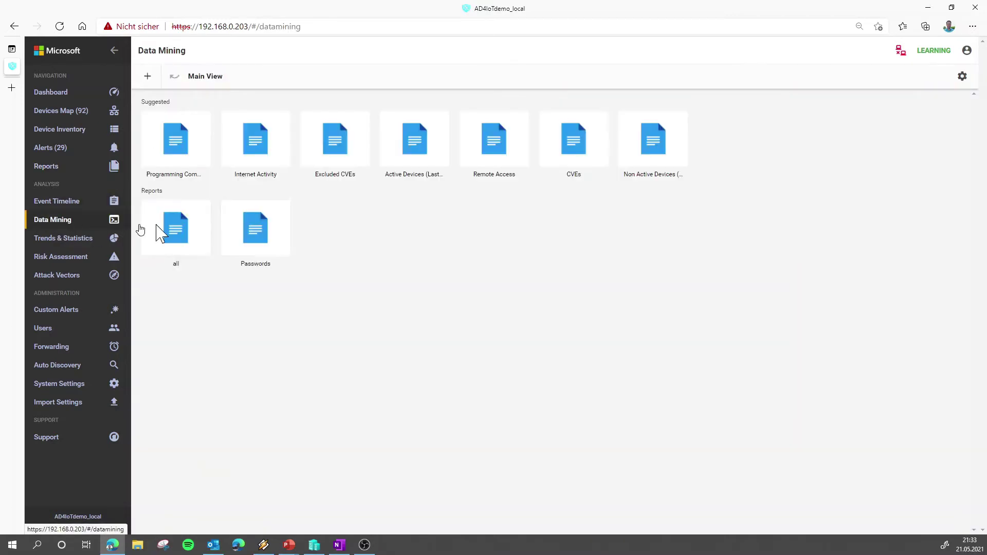
pyautogui.click(256, 235)
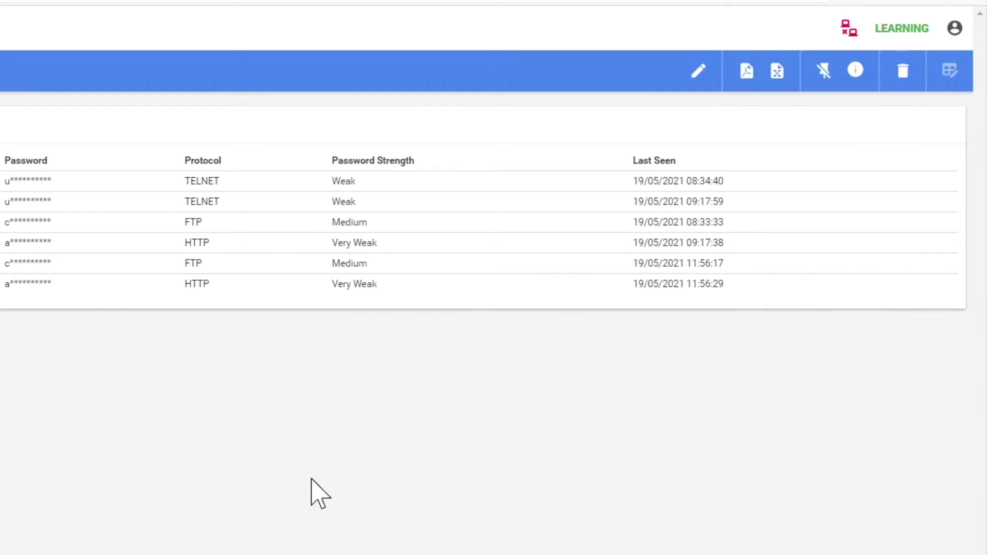
# Pin the Passwords report to the Reports page and return to Reports
pyautogui.click(824, 71)
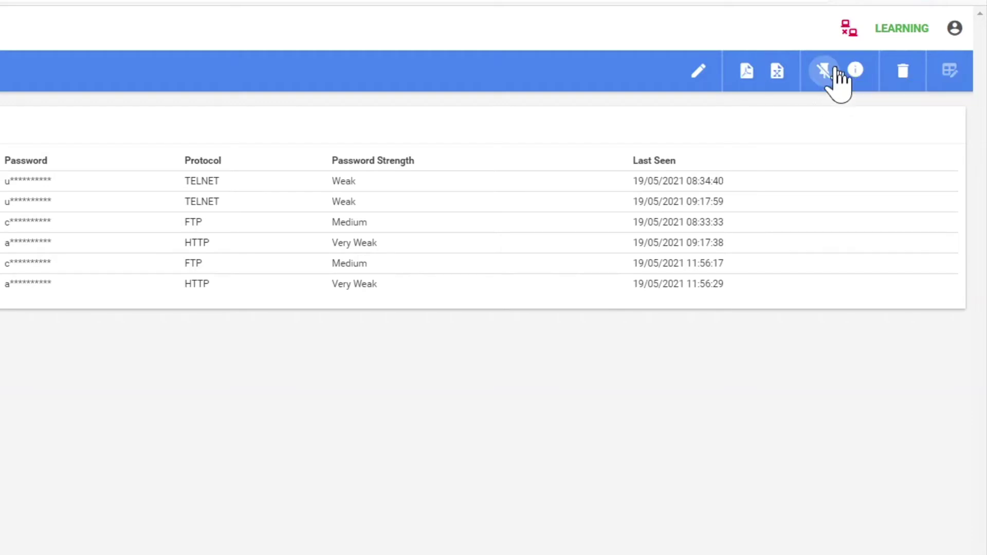
pyautogui.click(824, 73)
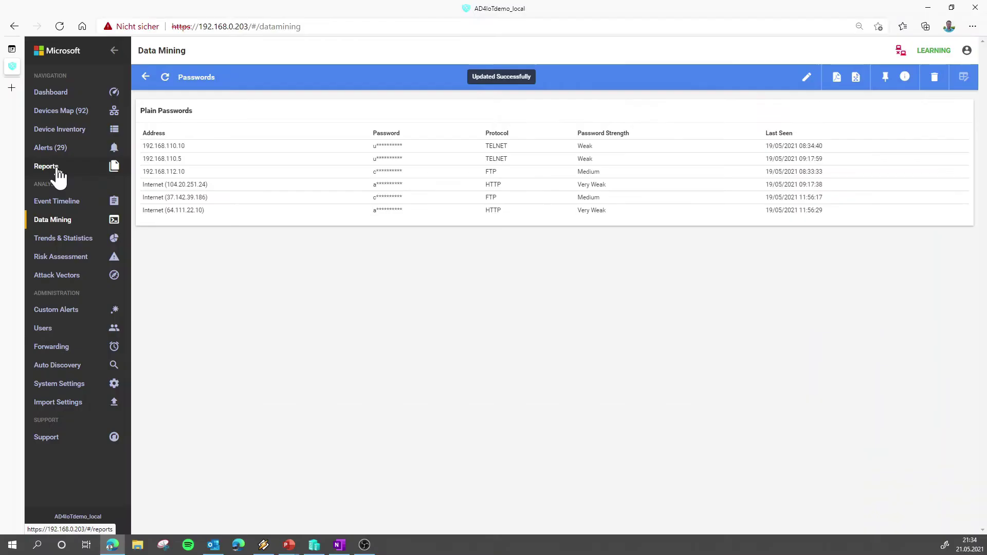
pyautogui.click(54, 167)
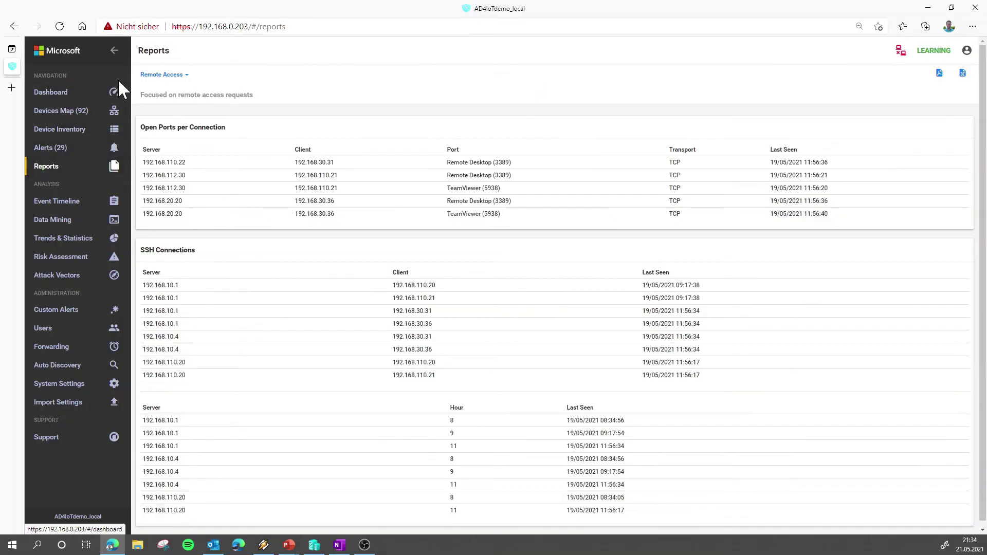
# Show the pinned Passwords custom report and highlight its Plain Passwords table rows
pyautogui.click(180, 77)
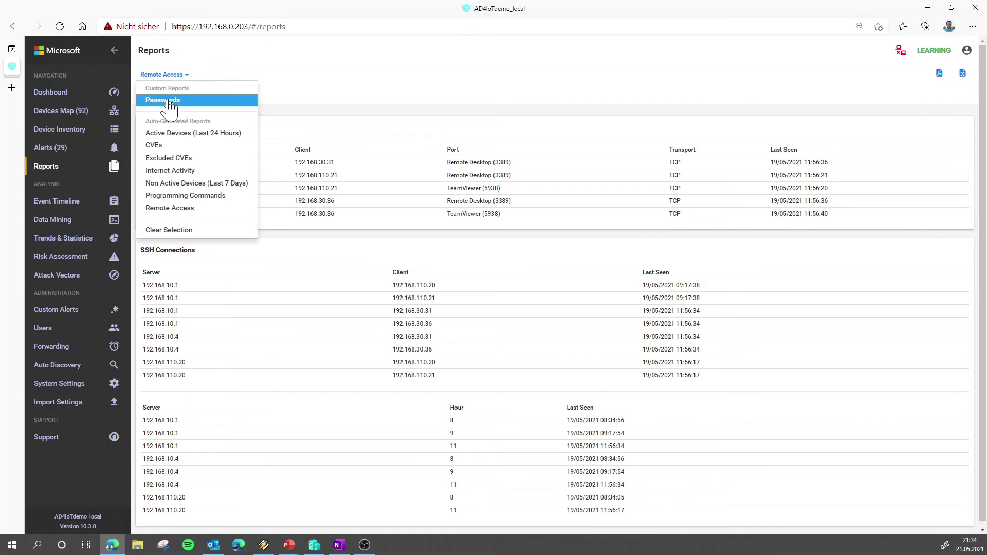
pyautogui.click(170, 103)
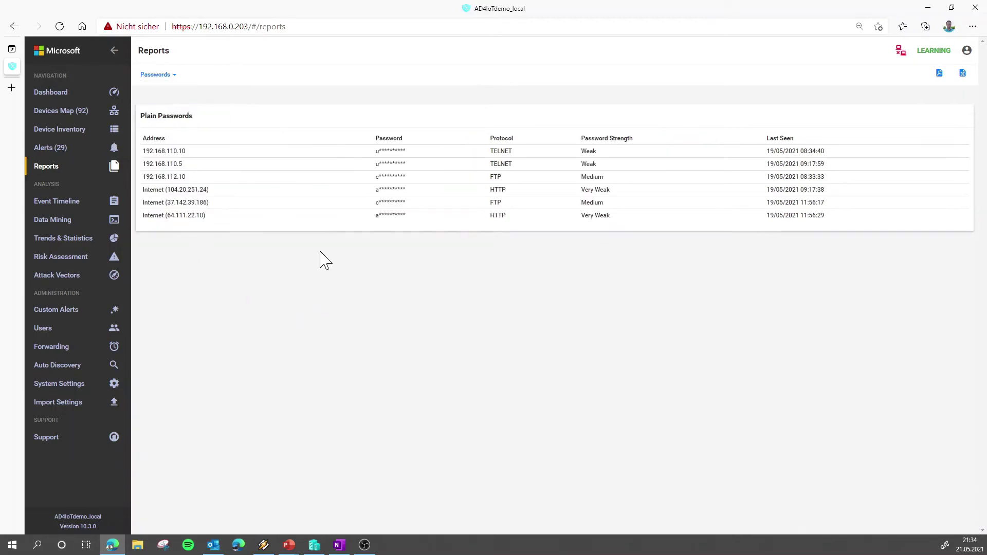
pyautogui.moveTo(174, 152); pyautogui.dragTo(496, 227)
pyautogui.click(517, 247)
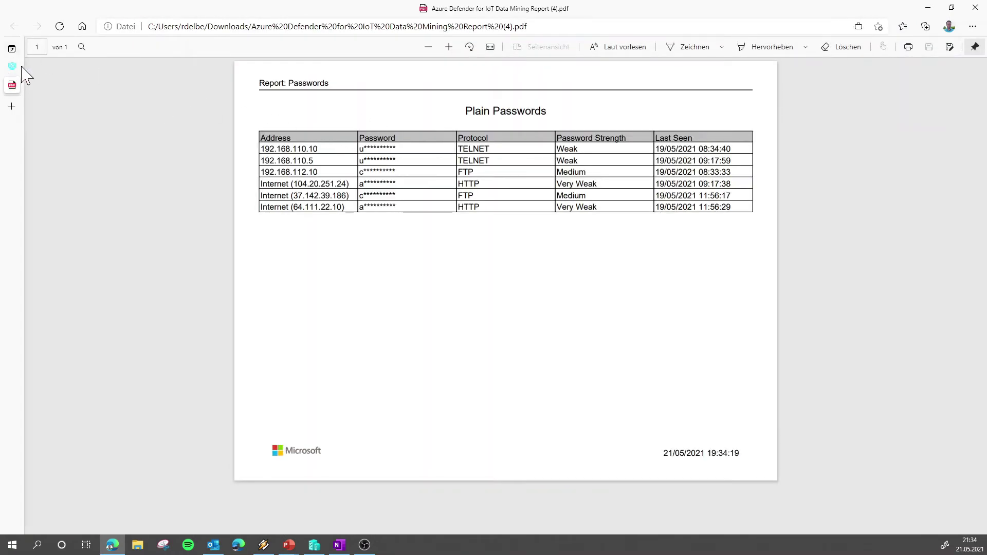
# Switch back to the AD4IoTdemo_local tab showing the Passwords report
pyautogui.click(26, 66)
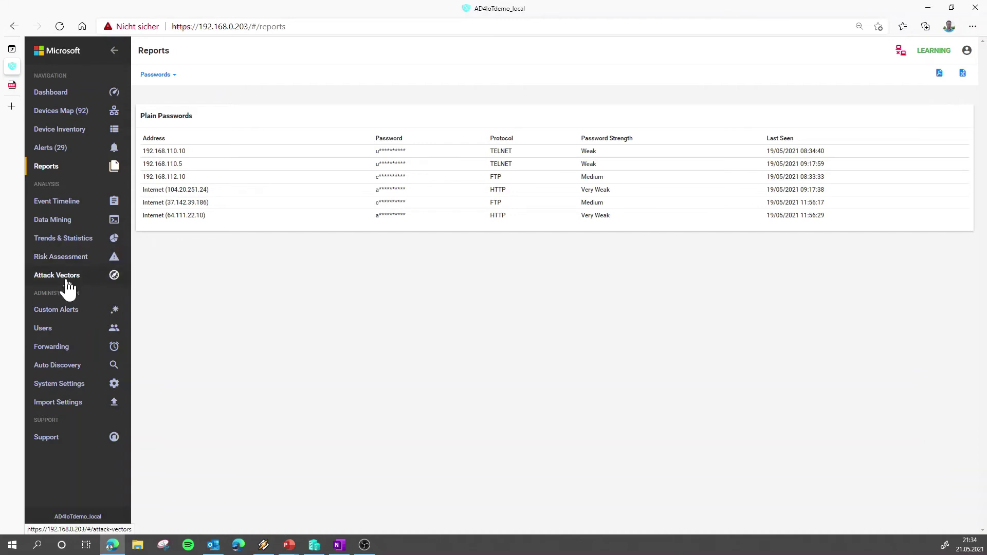
# Open the Devices Map and select engineering station 192.168.110.21 to show its connections
pyautogui.click(77, 111)
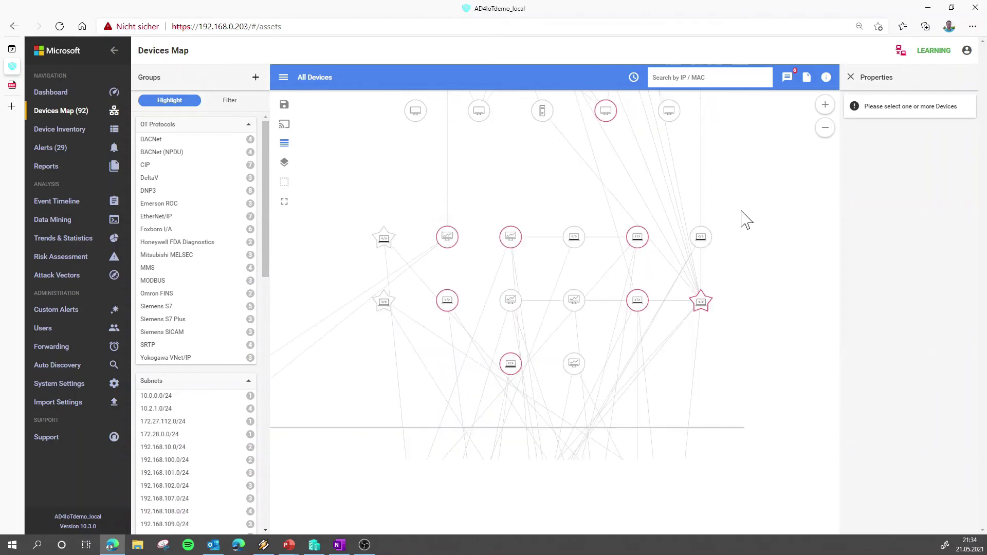
pyautogui.click(707, 272)
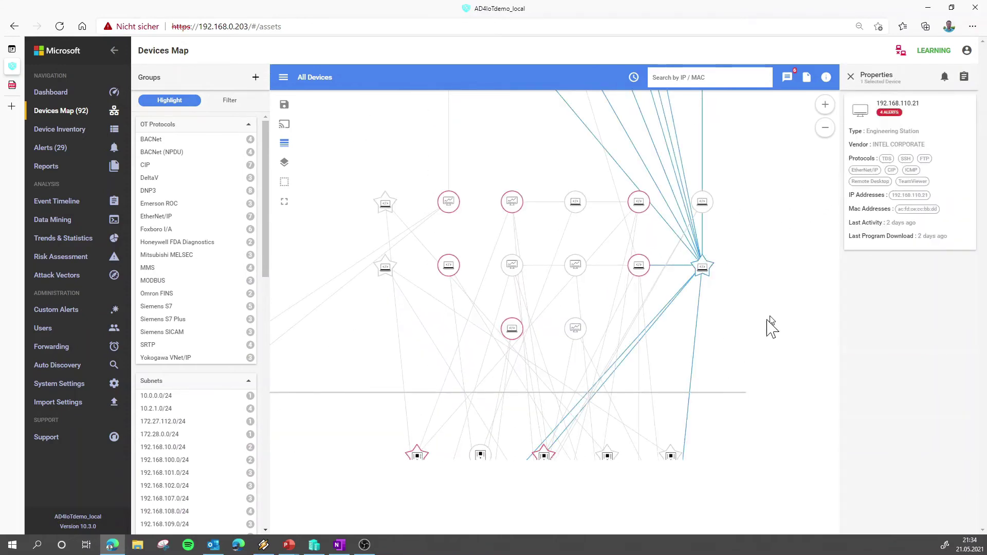
pyautogui.moveTo(739, 346); pyautogui.dragTo(745, 226)
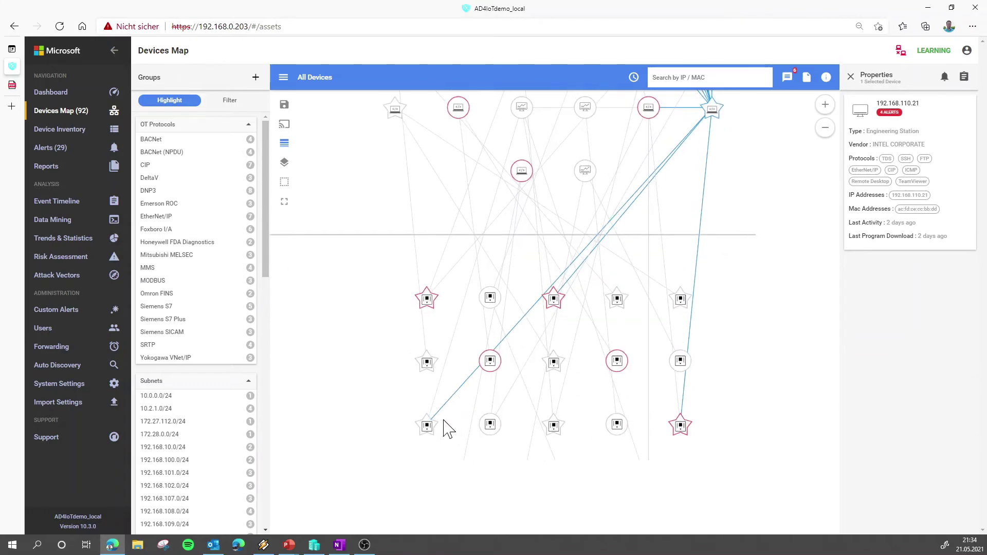
pyautogui.scroll(-2, 694, 241)
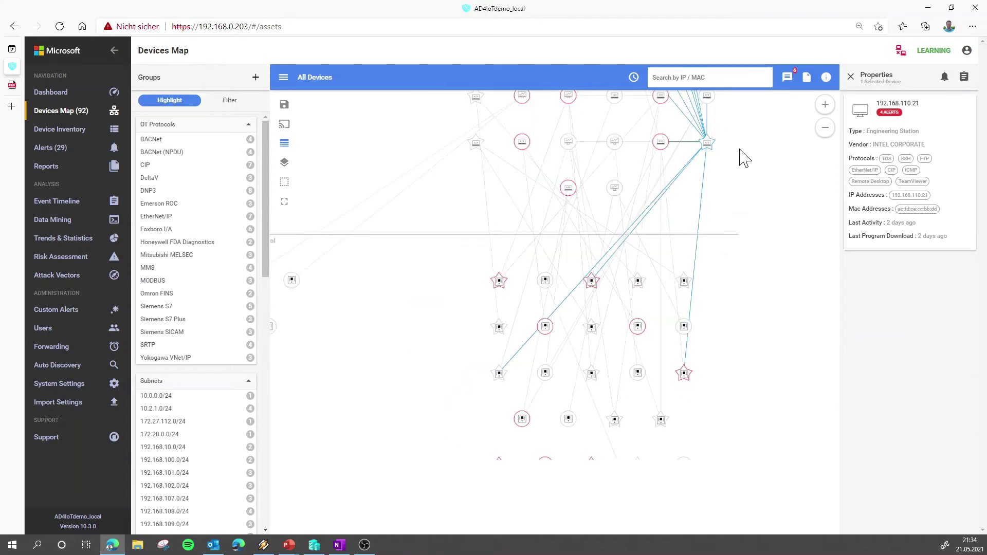
# Follow 192.168.110.21's links up to the Enterprise/Supervisory boundary, then go to Attack Vectors
pyautogui.moveTo(743, 157); pyautogui.dragTo(735, 354)
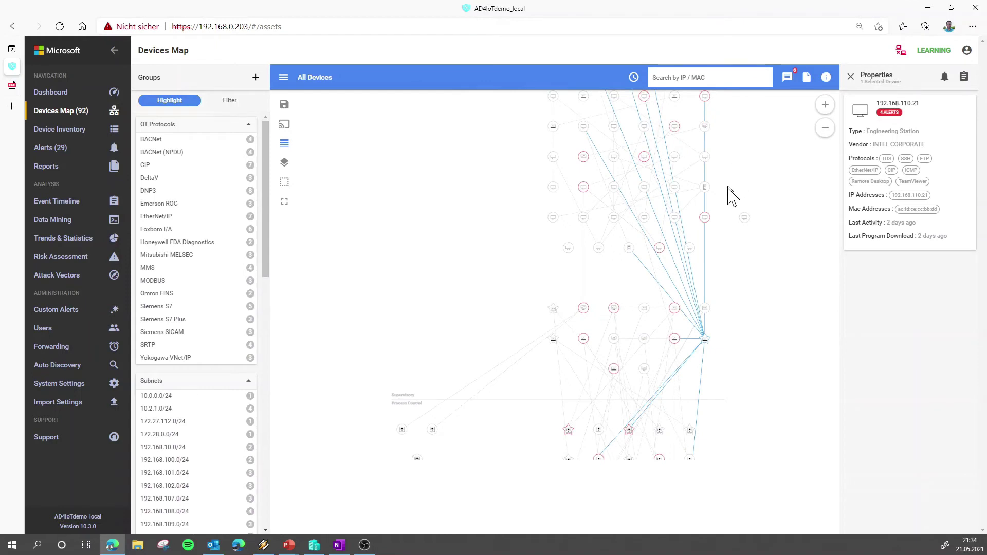
pyautogui.moveTo(733, 195); pyautogui.dragTo(705, 437)
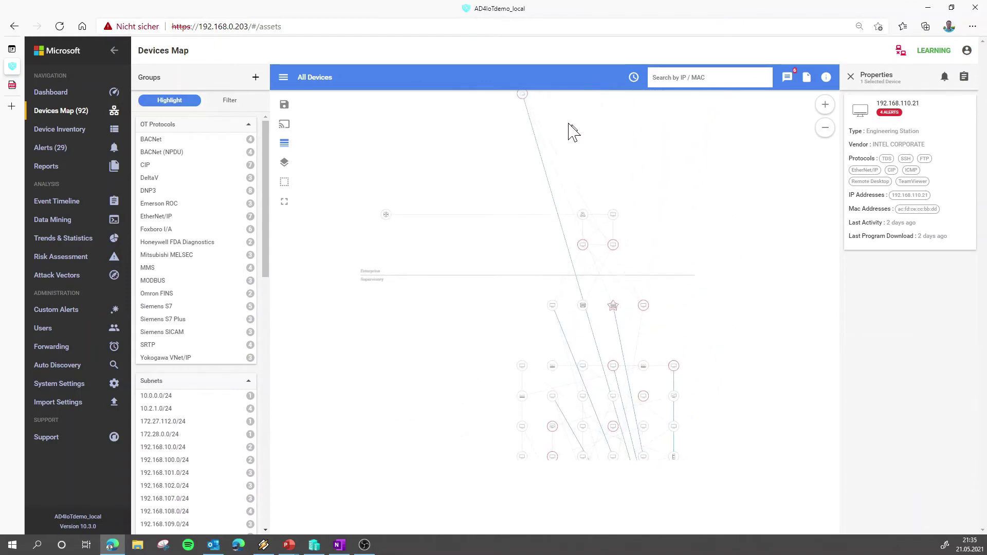
pyautogui.scroll(3, 522, 103)
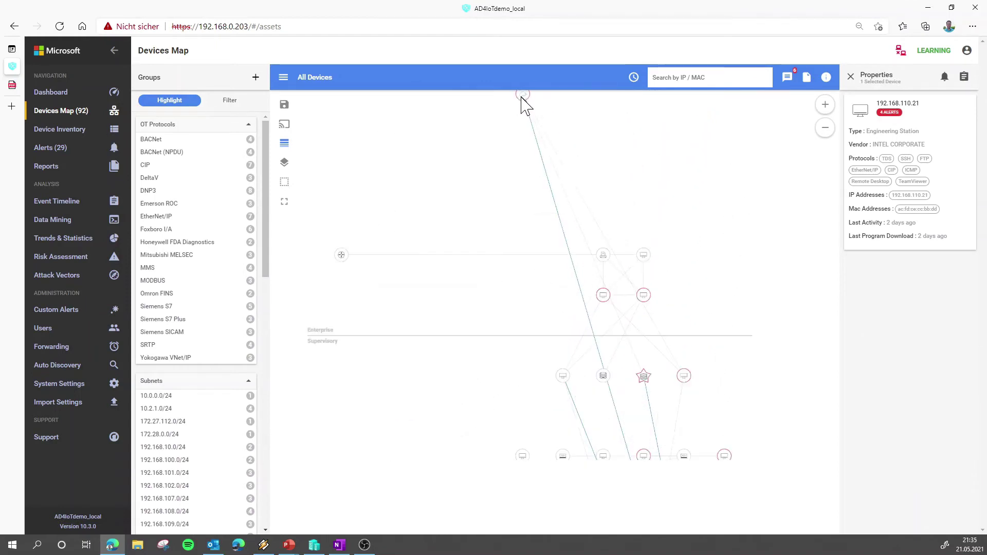
pyautogui.scroll(3, 509, 216)
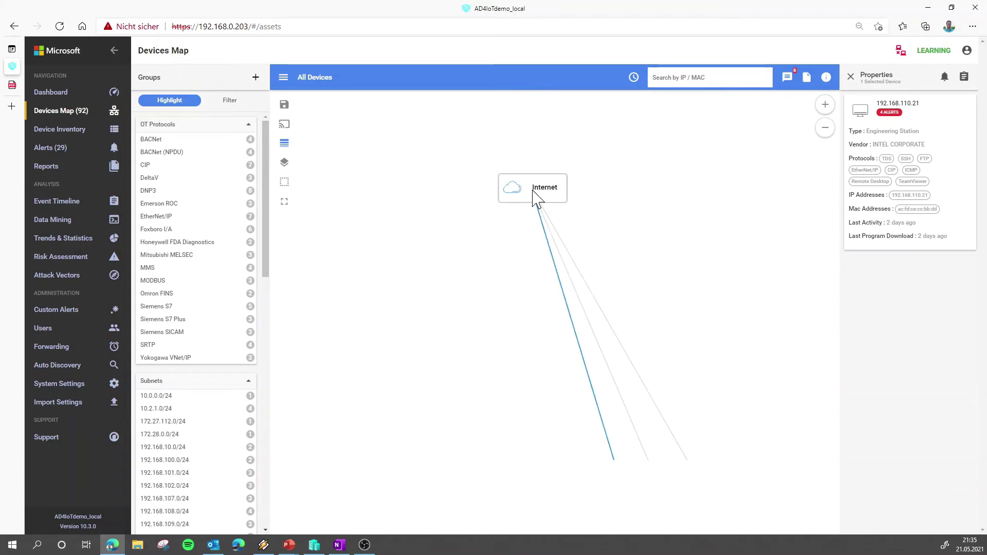
pyautogui.scroll(-5, 534, 198)
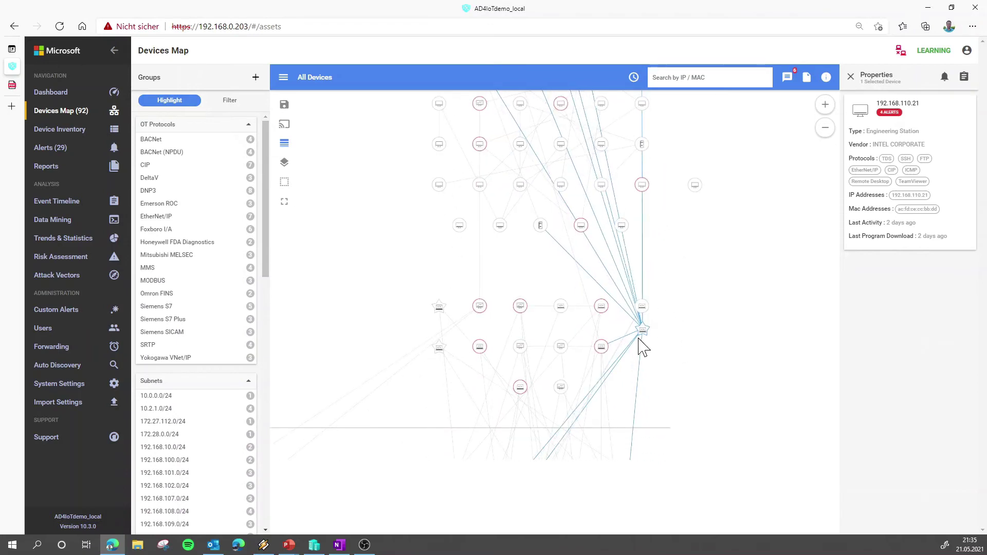
pyautogui.scroll(2, 660, 337)
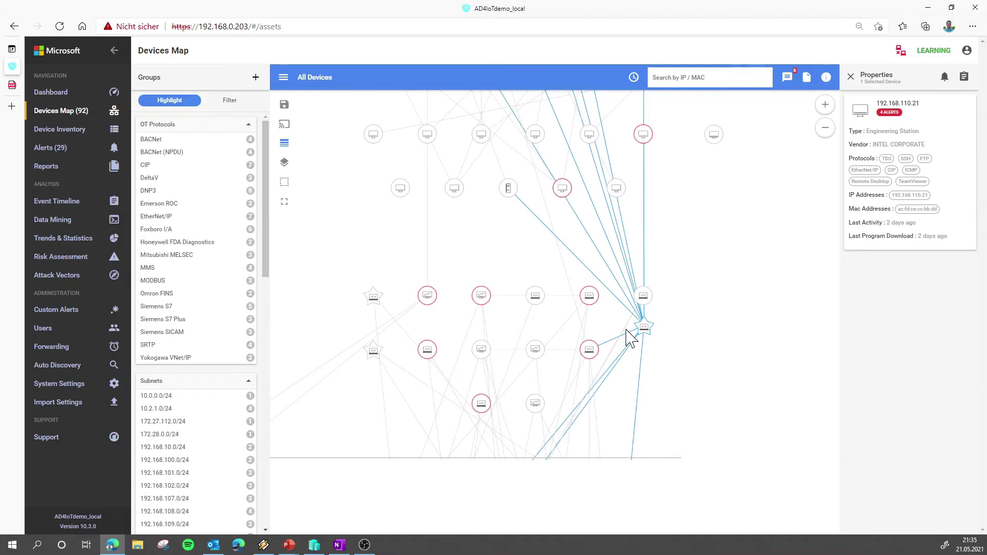
pyautogui.click(80, 285)
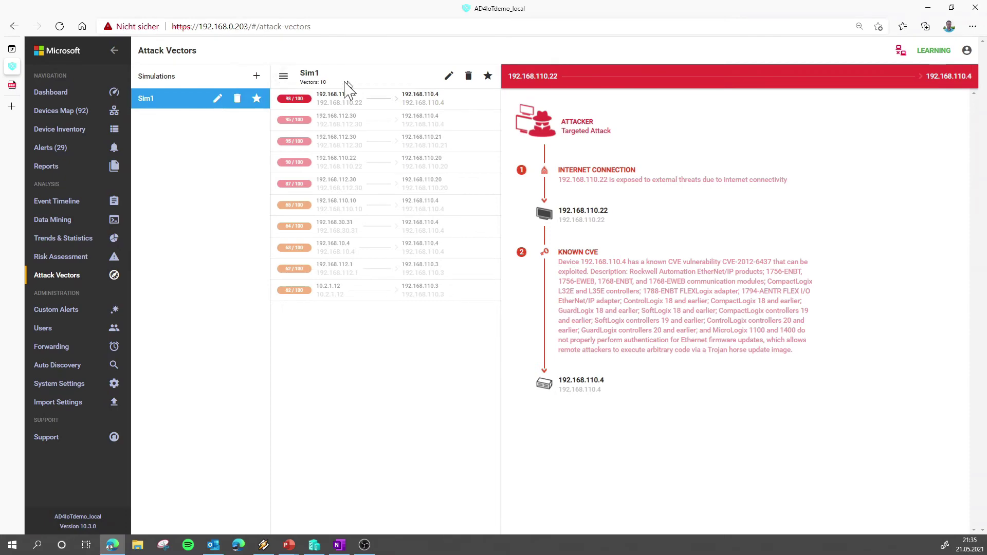
# Regenerate Sim1 with Max Vectors 10 and Show In Device Map kept enabled
pyautogui.click(448, 78)
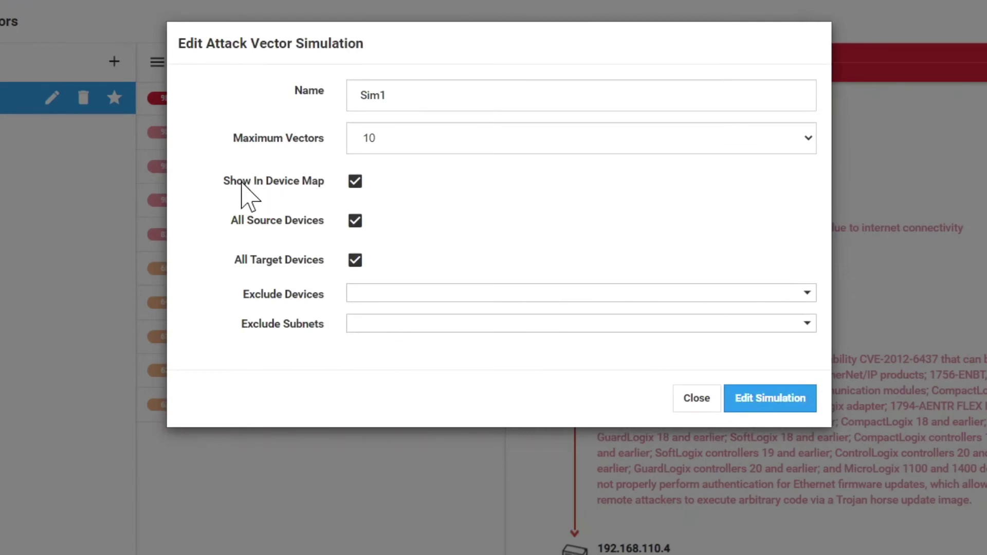
pyautogui.moveTo(329, 153); pyautogui.dragTo(382, 152)
pyautogui.click(324, 182)
pyautogui.click(766, 398)
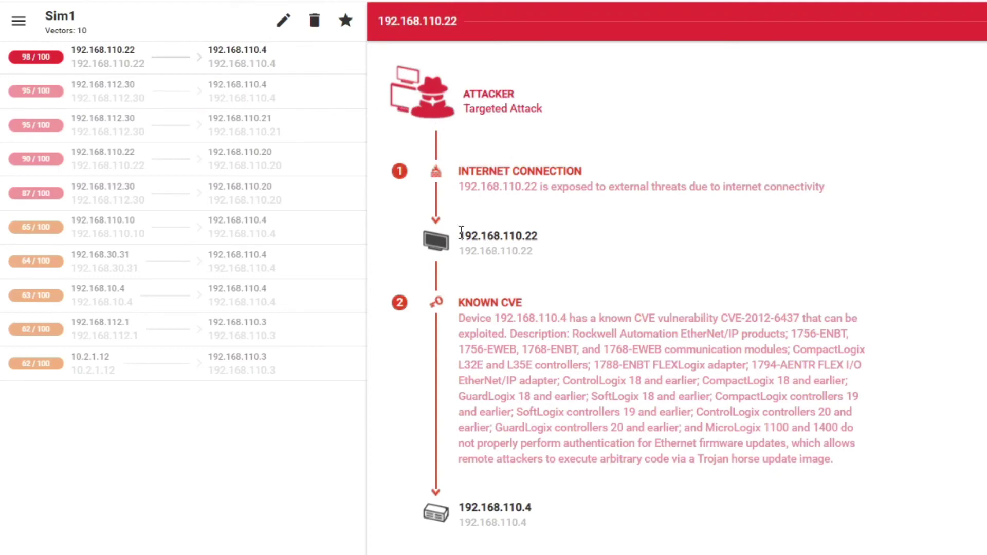
# Highlight entry 192.168.110.22, target 192.168.110.4, CVE-2012-6437 and the Trojan-update text in the top vector
pyautogui.moveTo(459, 232); pyautogui.dragTo(537, 233)
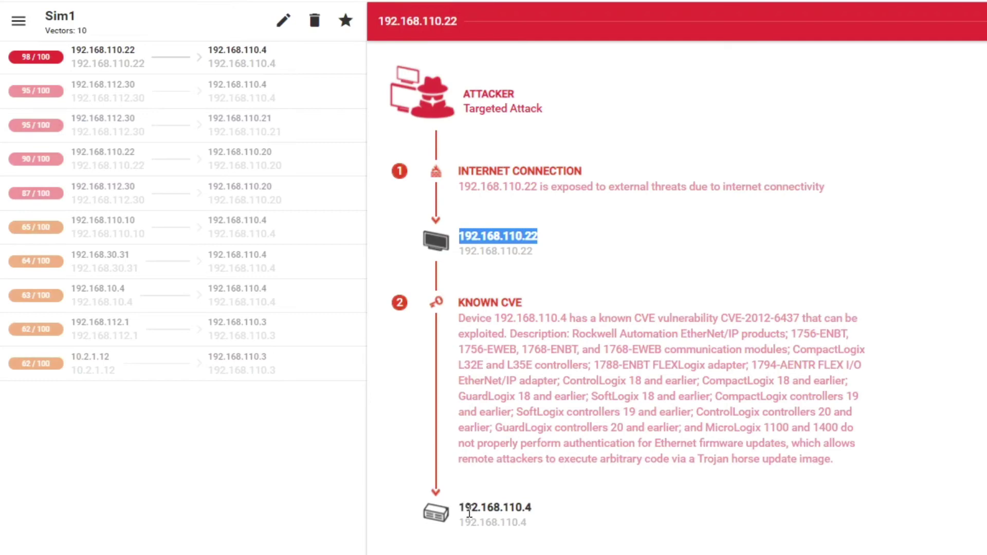
pyautogui.moveTo(466, 510); pyautogui.dragTo(533, 509)
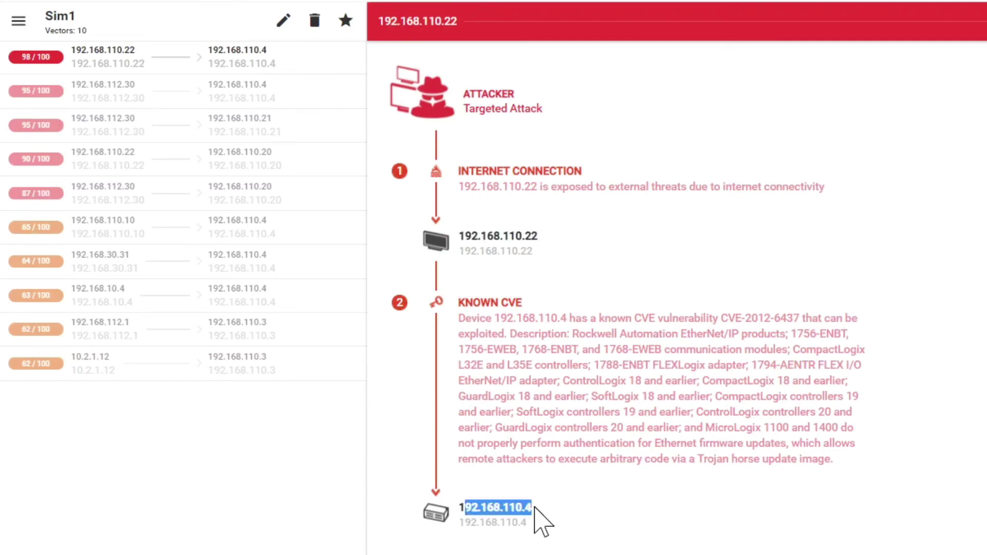
pyautogui.click(534, 507)
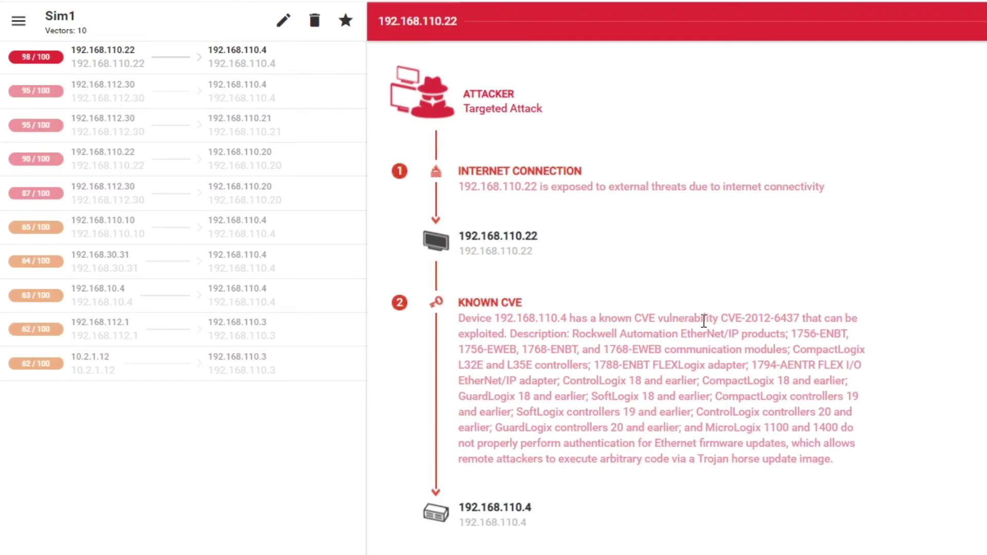
pyautogui.moveTo(724, 315); pyautogui.dragTo(796, 312)
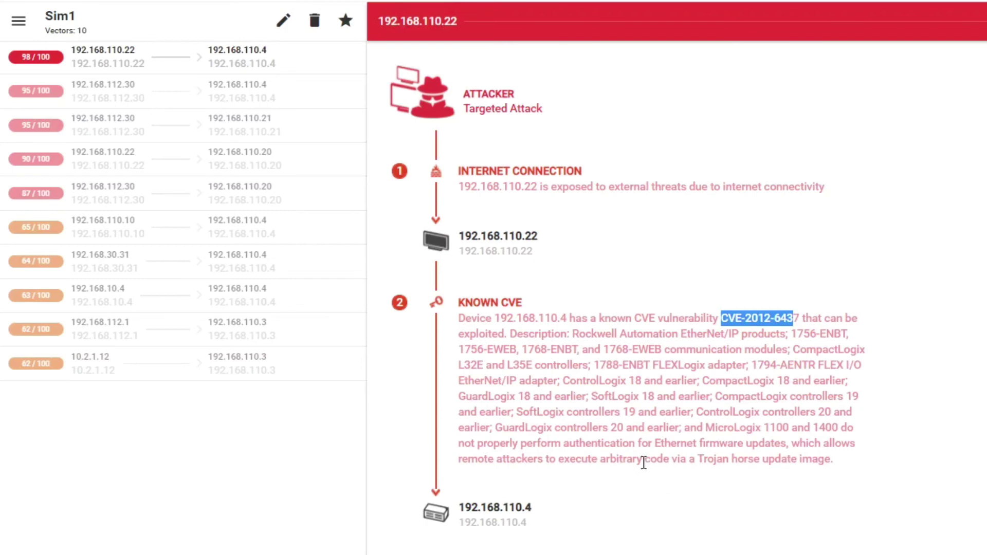
pyautogui.moveTo(645, 459); pyautogui.dragTo(783, 455)
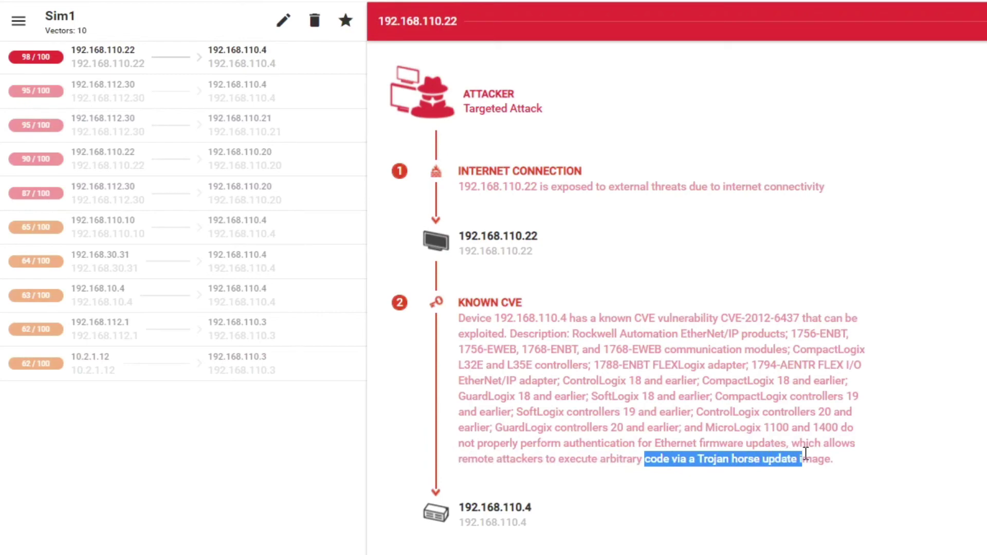
pyautogui.click(805, 453)
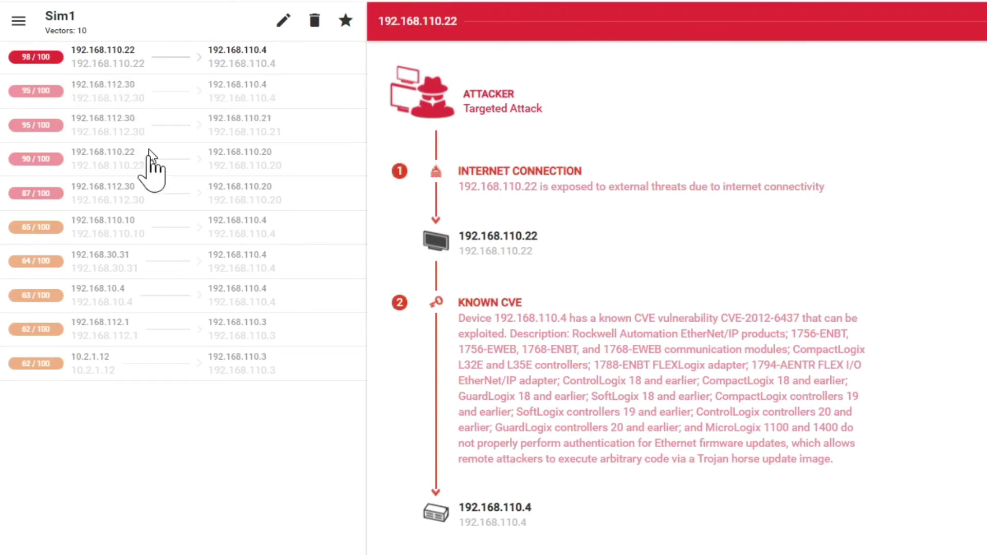
# Review the 62/100 vector 10.2.1.12 → 192.168.110.3, highlighting its CVE identifier
pyautogui.click(154, 366)
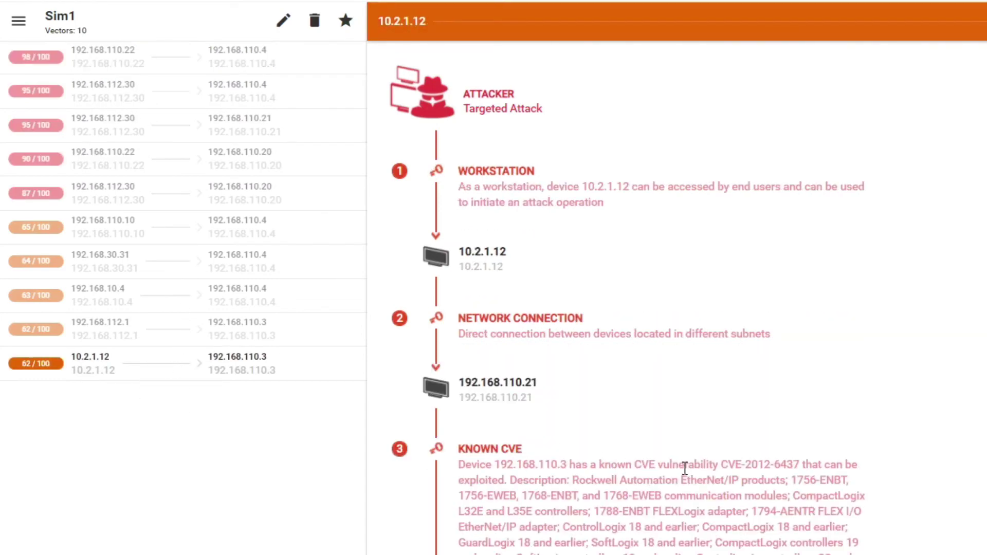
pyautogui.moveTo(736, 465); pyautogui.dragTo(799, 465)
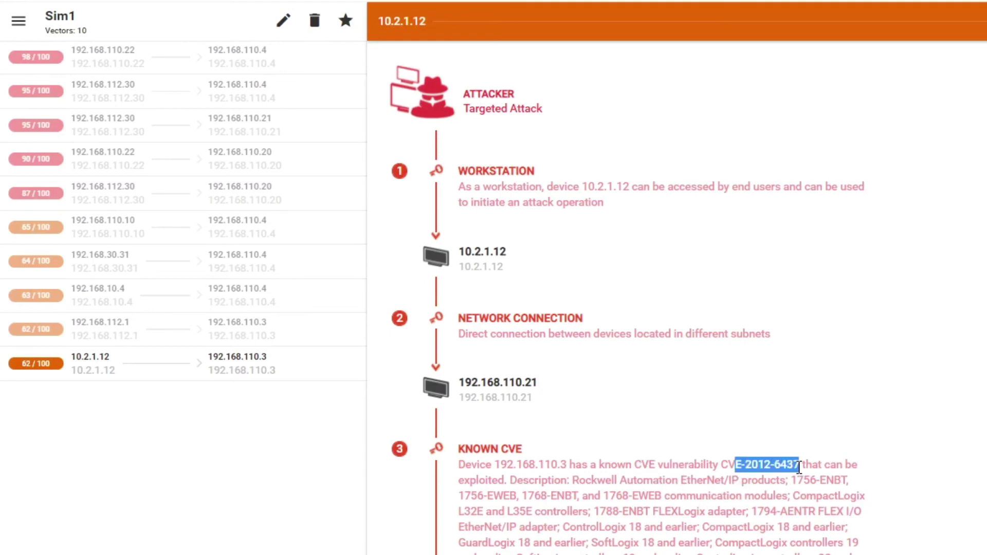
pyautogui.click(784, 468)
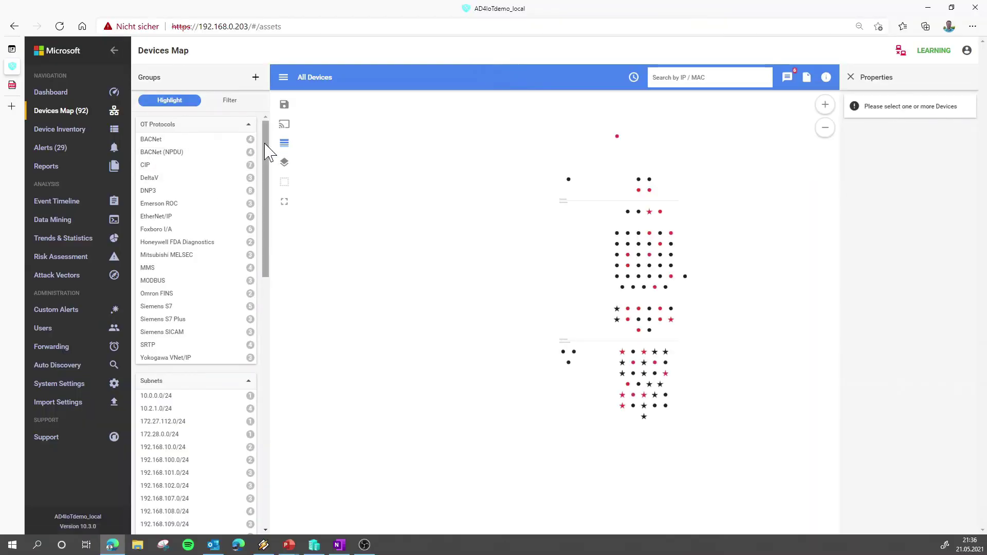
pyautogui.moveTo(266, 150); pyautogui.dragTo(258, 402)
# Highlight the Sim1 path 192.168.112.1 → 192.168.110.3 and select its target device on the map
pyautogui.click(198, 406)
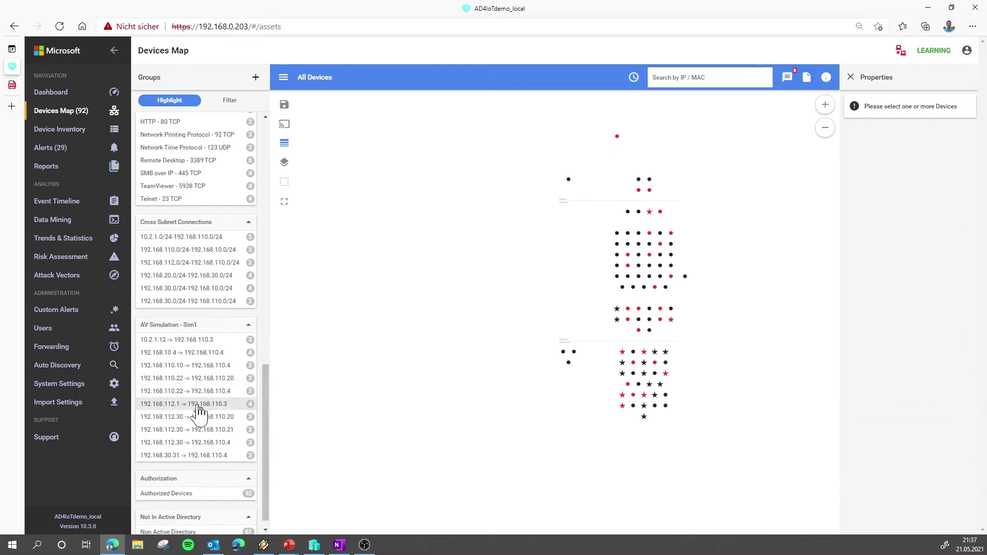
pyautogui.scroll(-6, 922, 316)
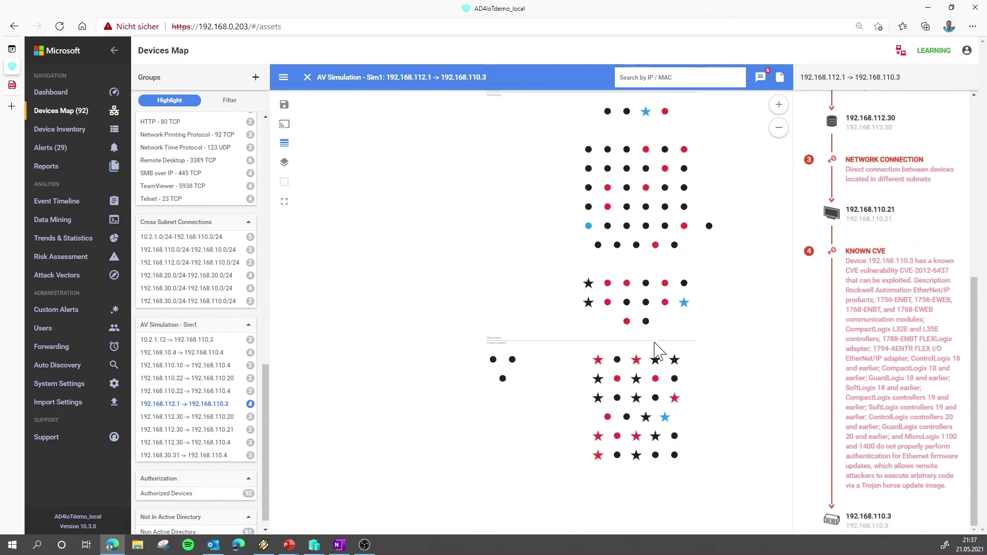
pyautogui.scroll(3, 668, 354)
pyautogui.moveTo(712, 354); pyautogui.dragTo(661, 325)
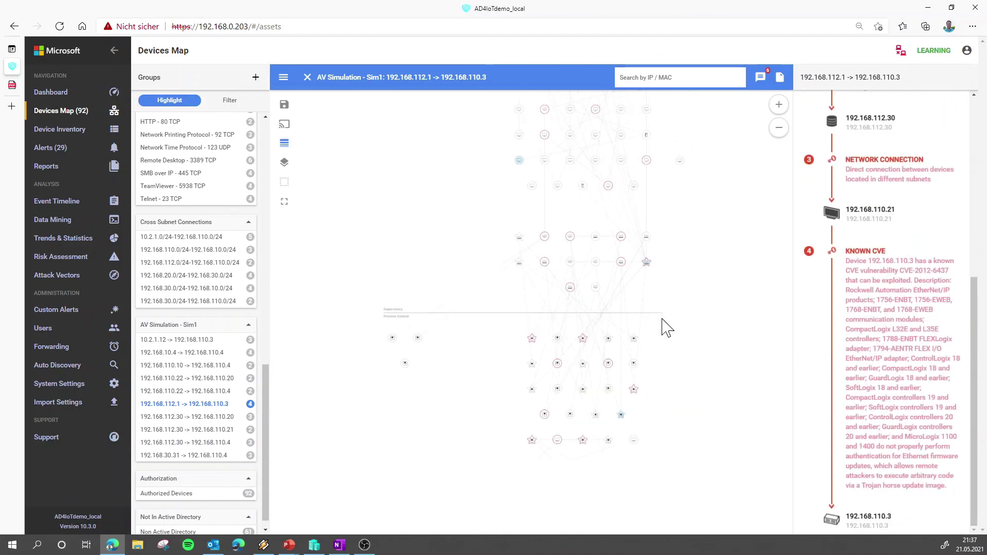
pyautogui.click(645, 261)
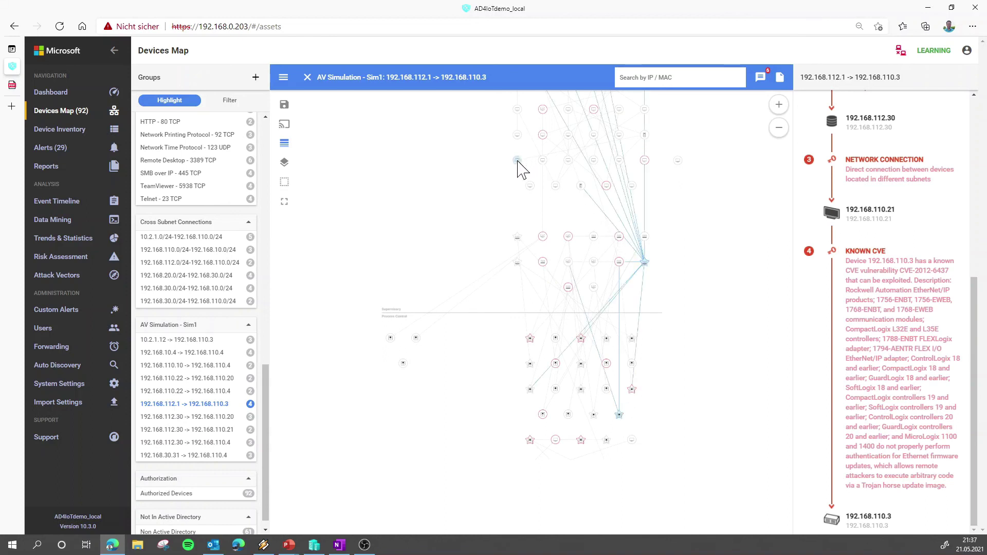
pyautogui.moveTo(672, 328); pyautogui.dragTo(617, 329)
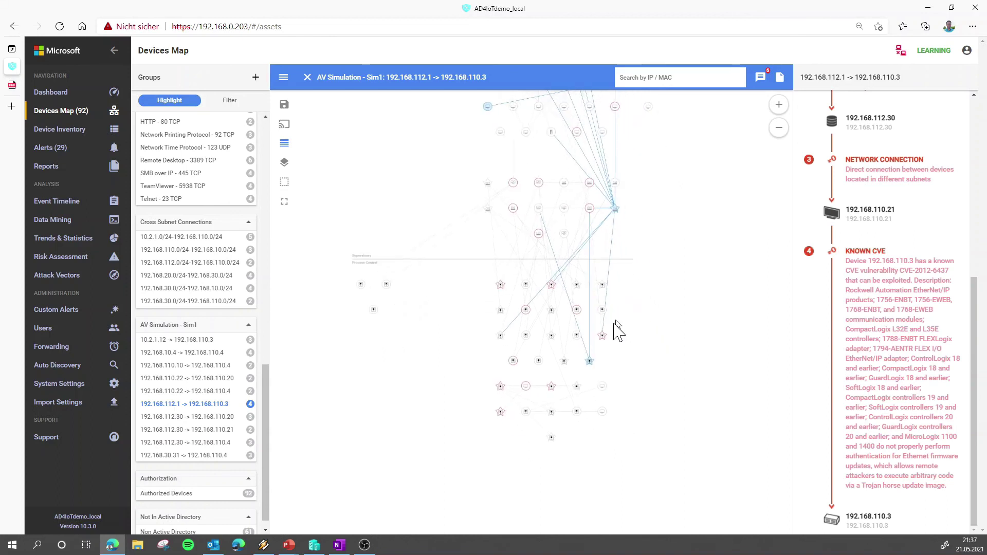
# Follow the blue attack path up the map through hop 192.168.110.21
pyautogui.scroll(3, 601, 337)
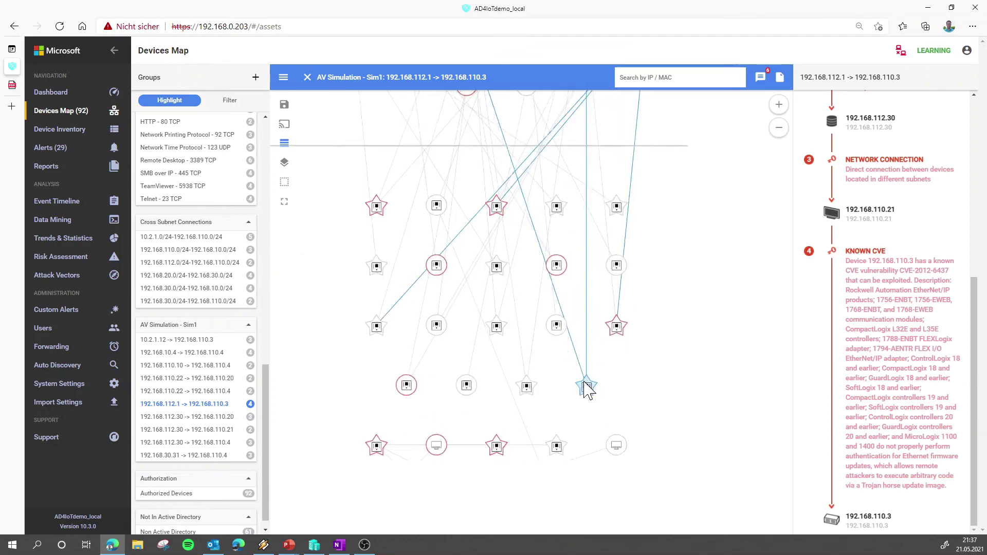
pyautogui.scroll(1, 617, 357)
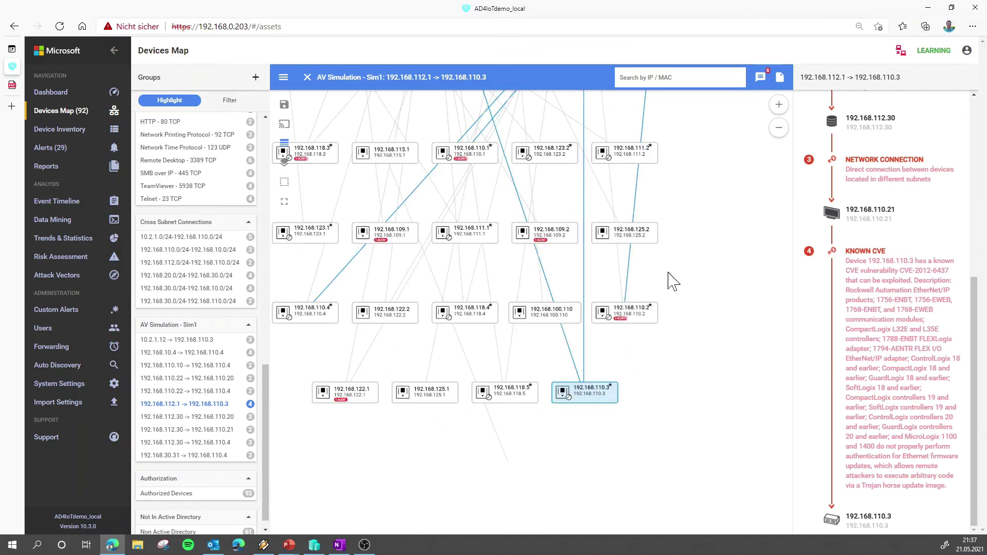
pyautogui.moveTo(700, 165); pyautogui.dragTo(676, 399)
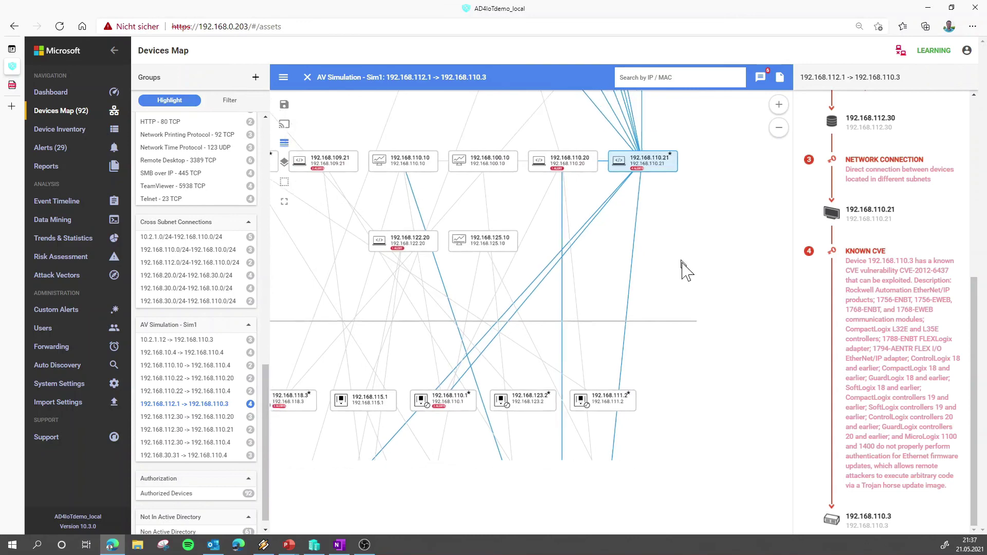
pyautogui.moveTo(684, 271); pyautogui.dragTo(685, 398)
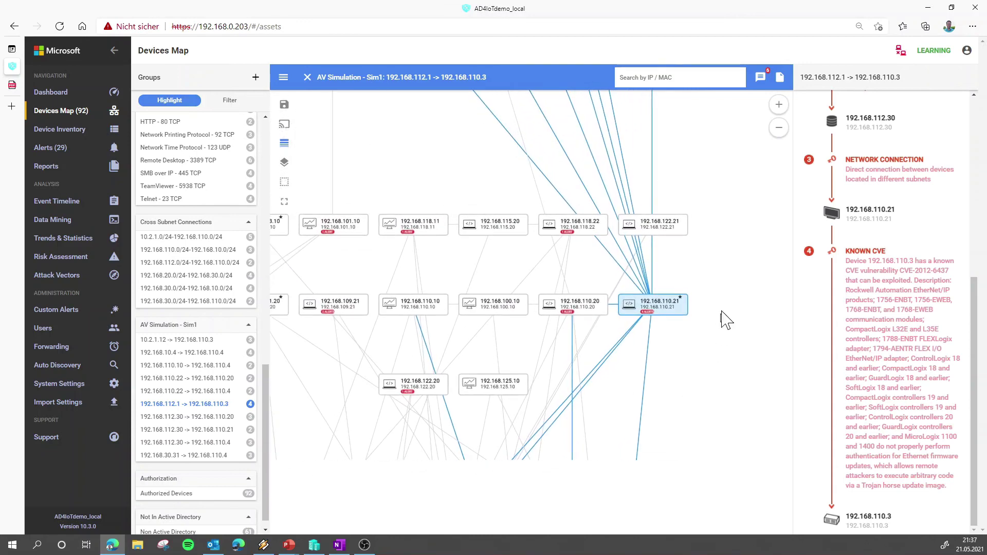
pyautogui.scroll(-1, 682, 266)
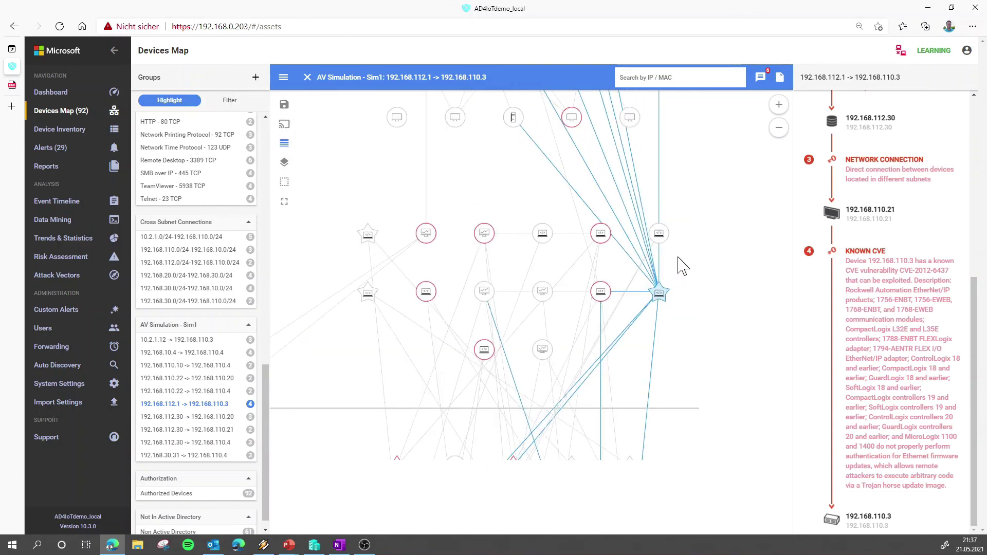
pyautogui.moveTo(676, 180); pyautogui.dragTo(672, 358)
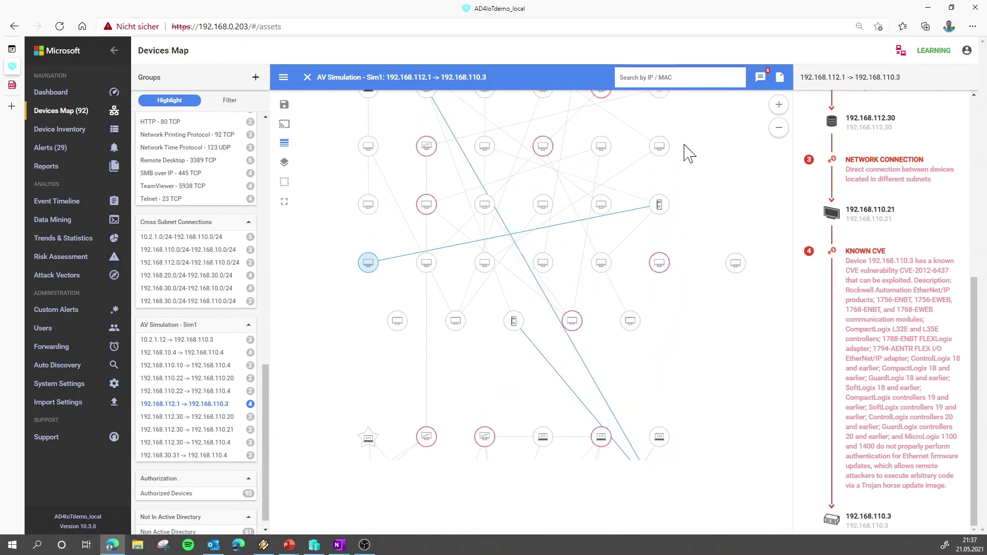
pyautogui.moveTo(683, 150); pyautogui.dragTo(688, 190)
pyautogui.scroll(-1, 687, 192)
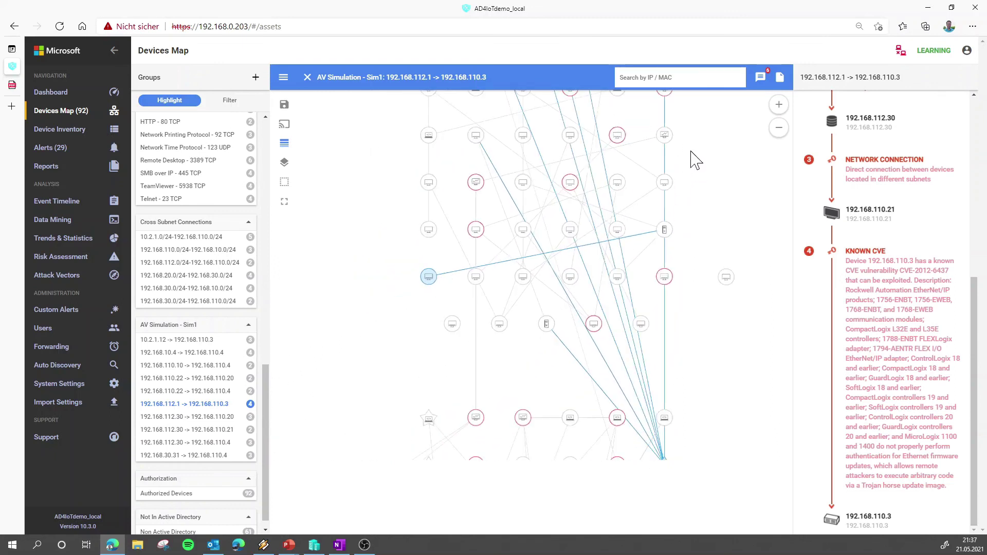